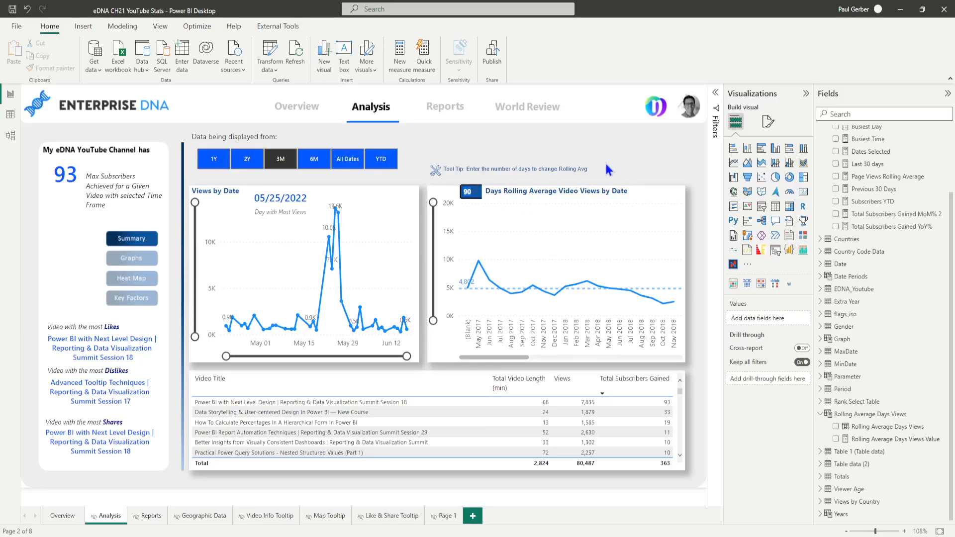
Try 60, 30 and 21 days as the rolling average window for video views, finishing with 7 days.
text(60)
key(Return)
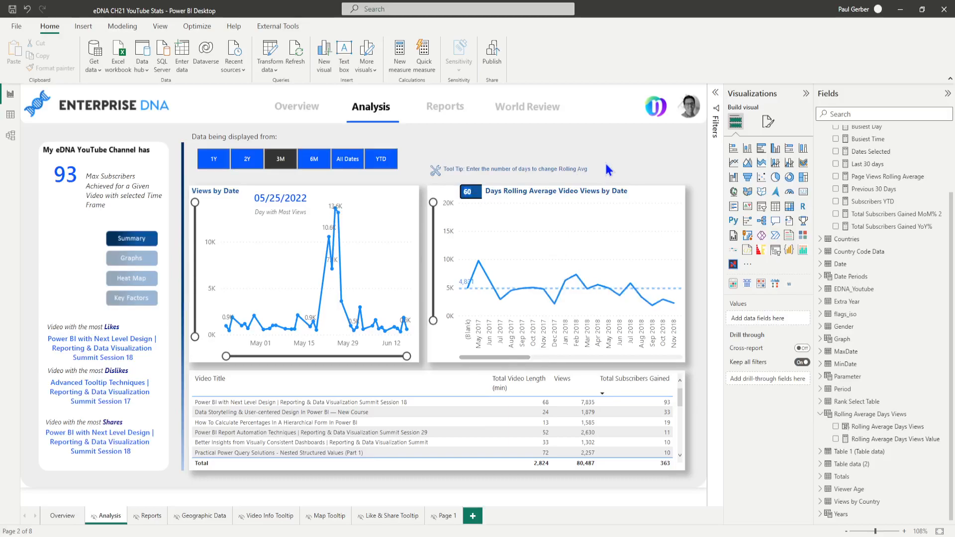
text(30)
key(Return)
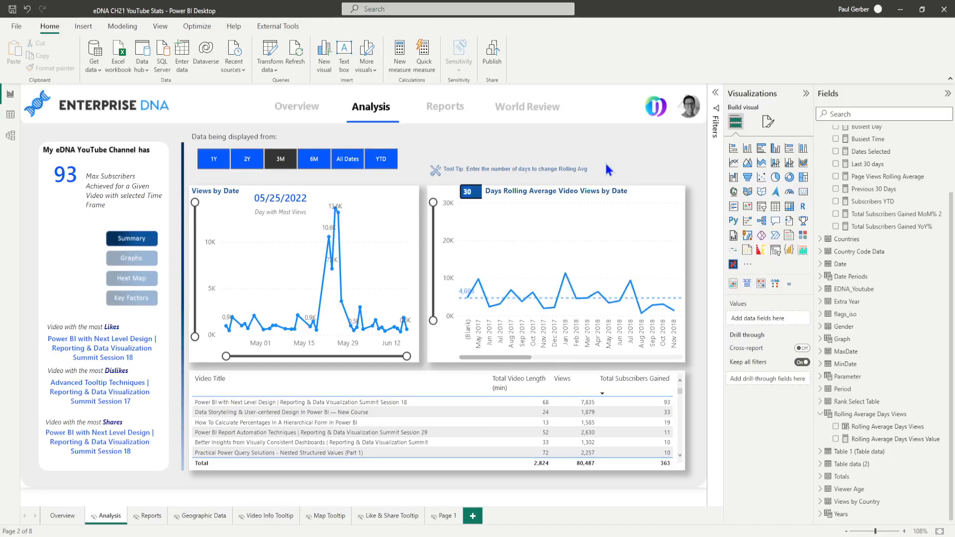
text(21)
key(Return)
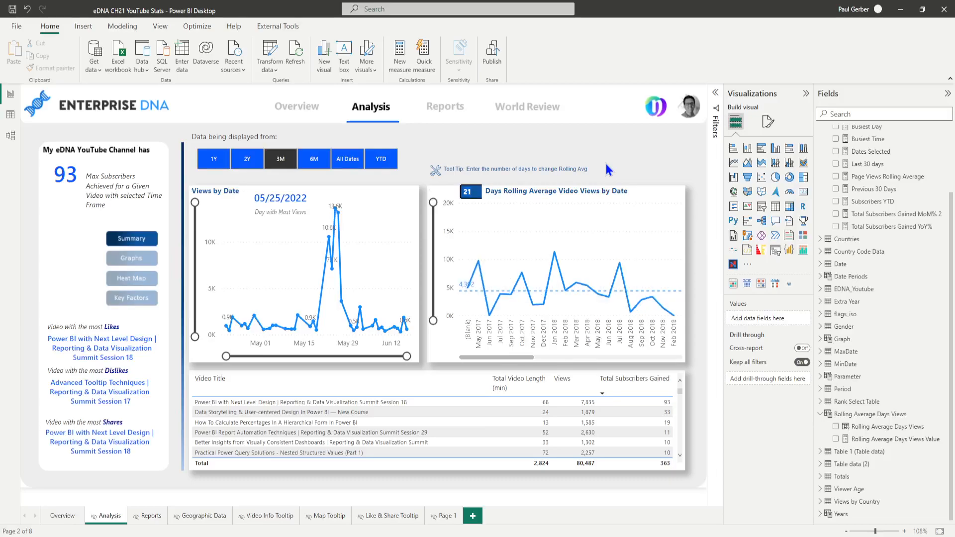
text(7)
key(Return)
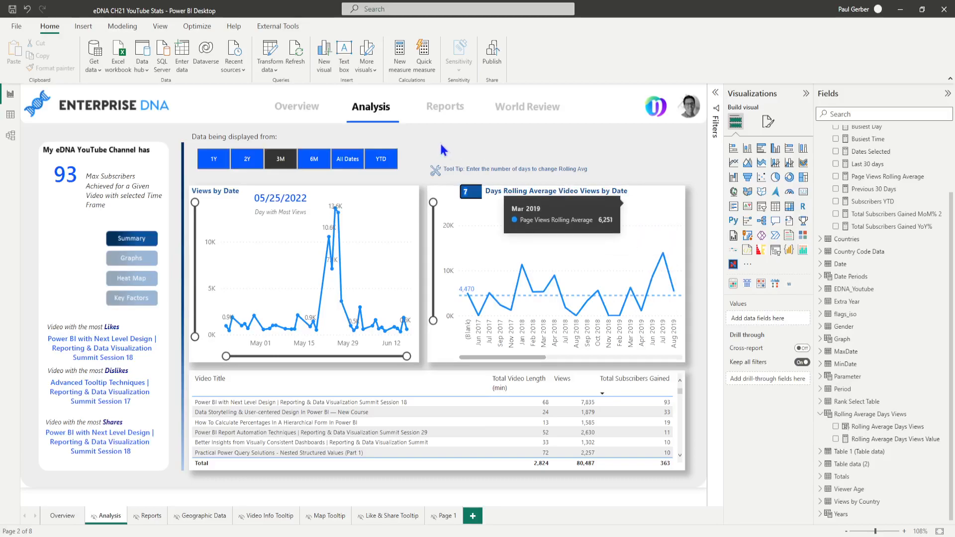
Open the setup for a new numeric range parameter.
click(122, 28)
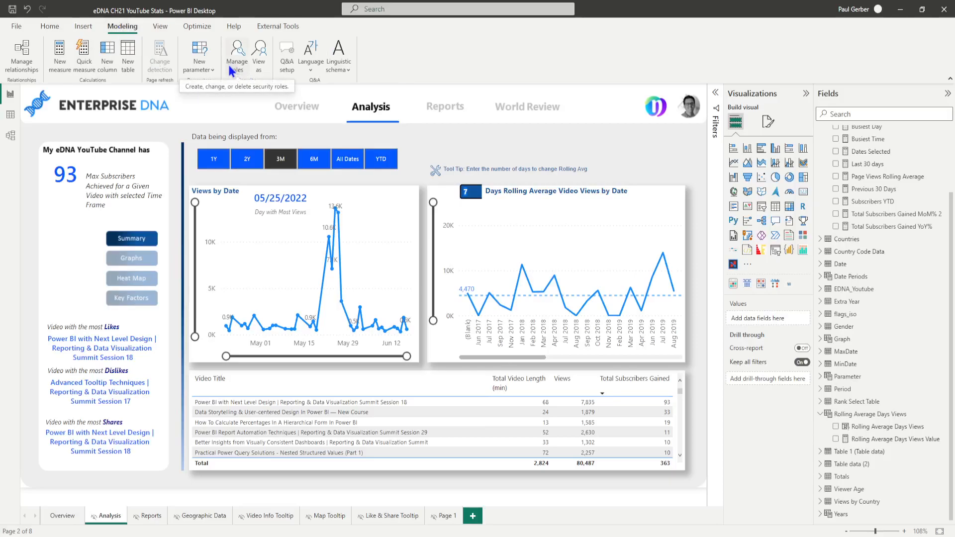
click(213, 75)
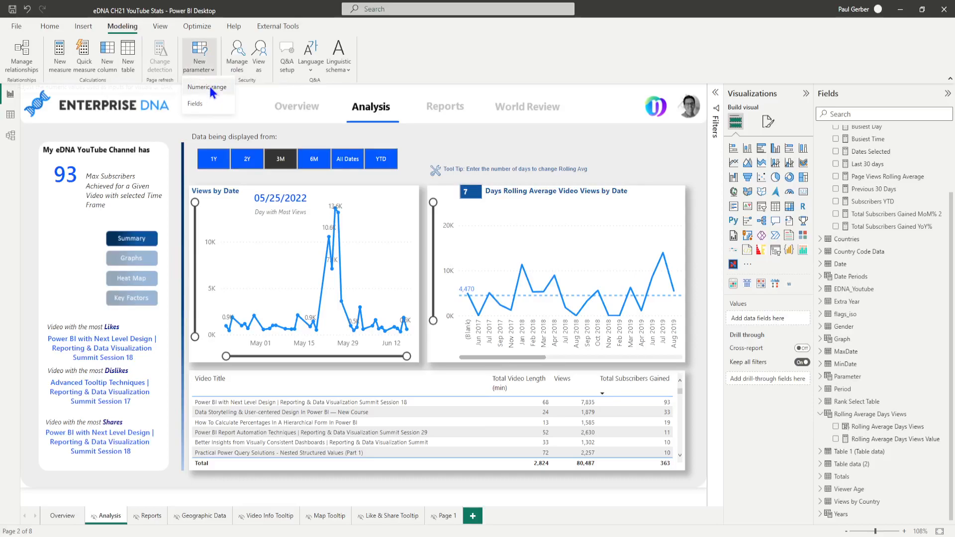
click(210, 88)
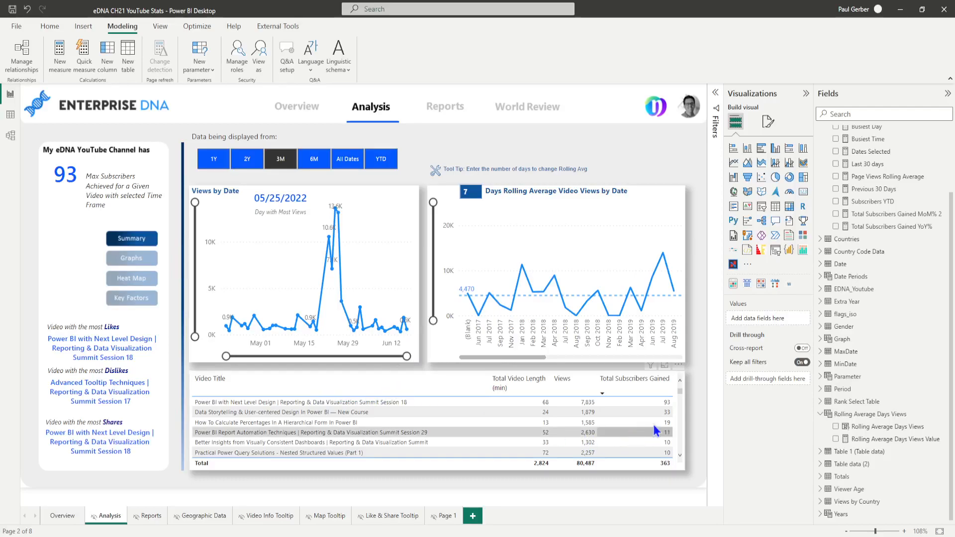
Inspect the DAX definitions of the Rolling Average Days Views table, its column and the Rolling Average Days Views Value measure.
click(893, 416)
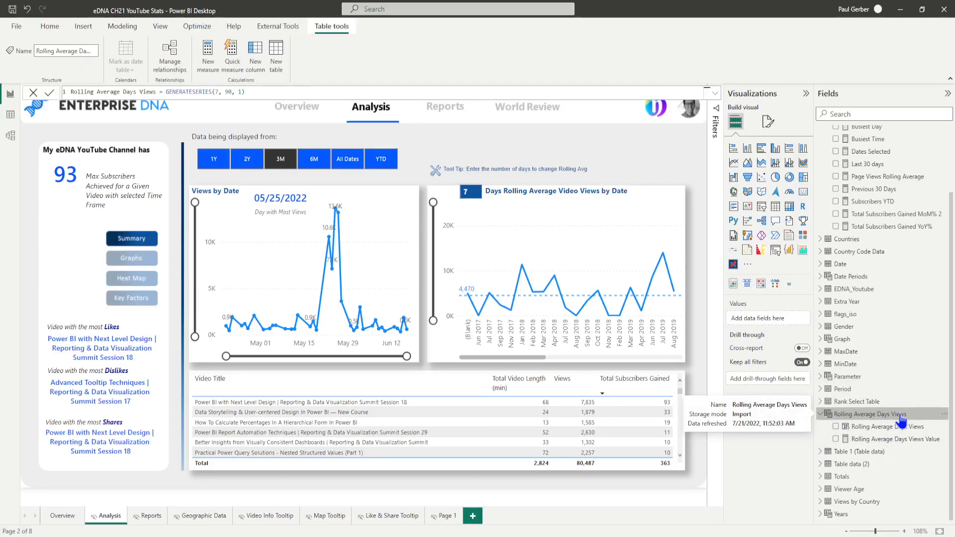
click(908, 427)
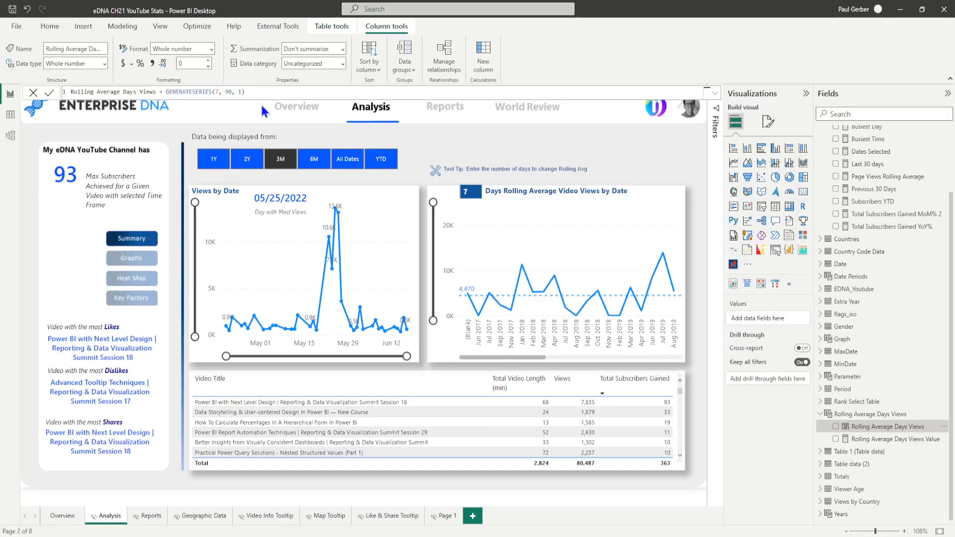
click(903, 441)
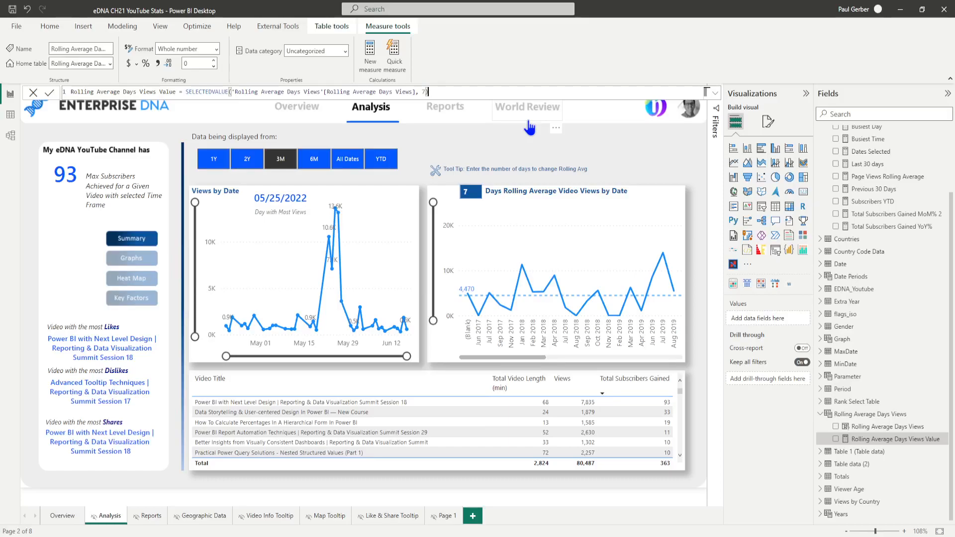
click(886, 415)
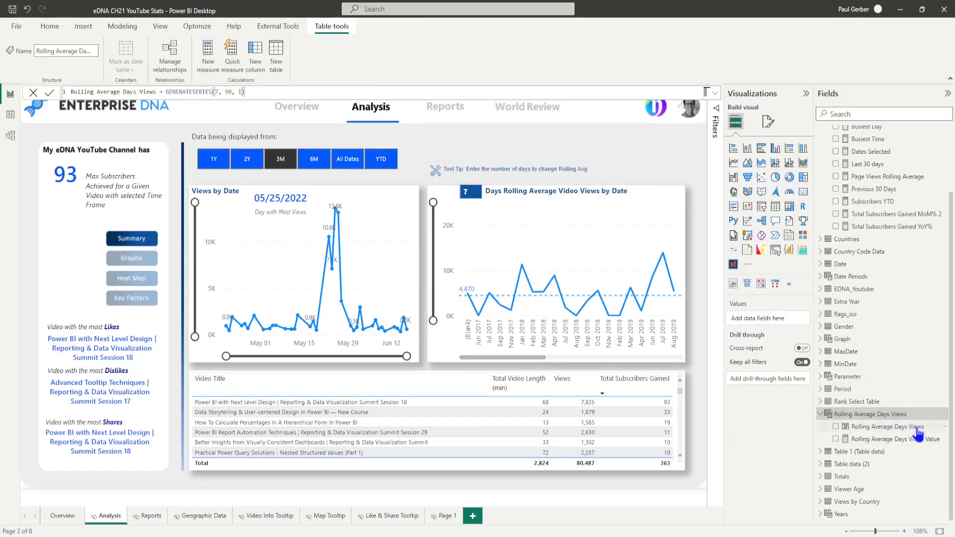
Inspect the fields of the rolling average line chart and the DAX formula of its Page Views Rolling Average measure.
click(681, 246)
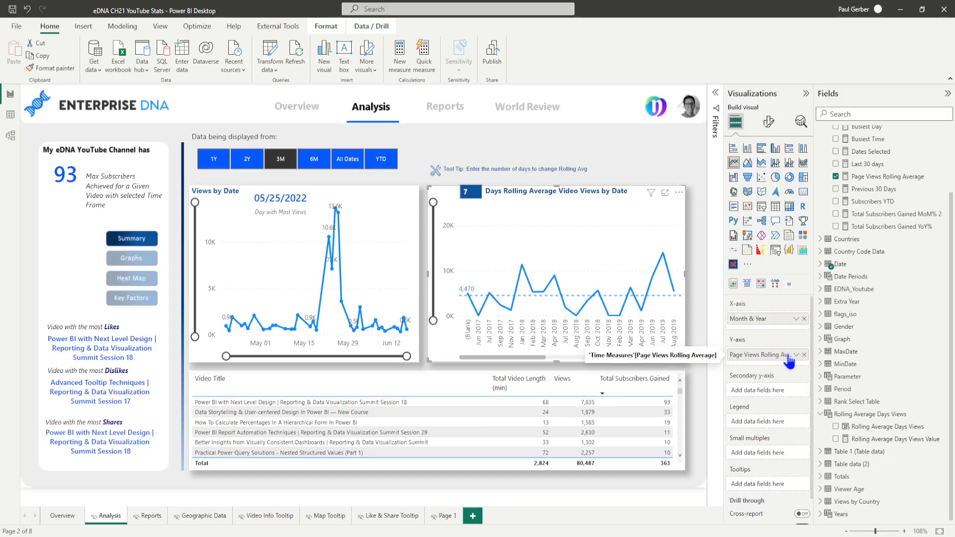
scroll(920, 239, up, 3)
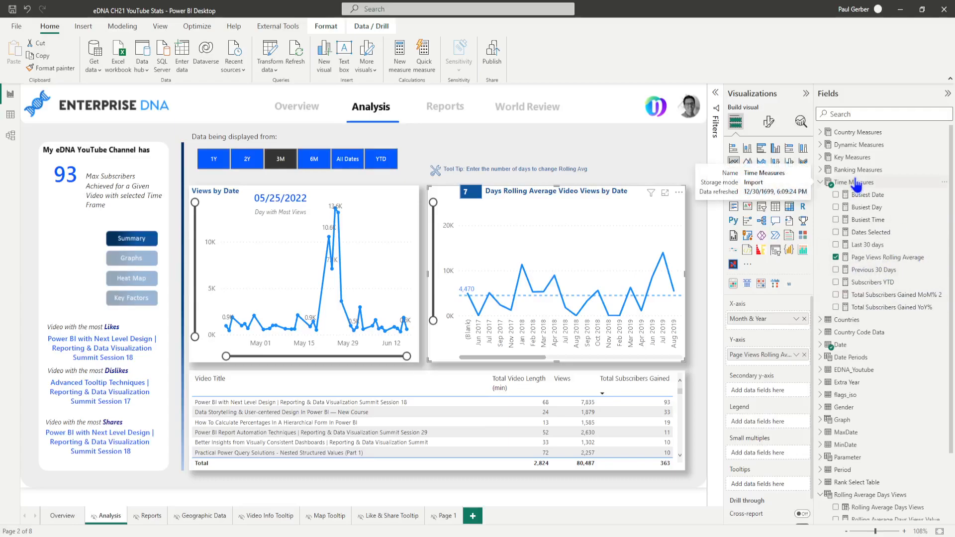
click(903, 258)
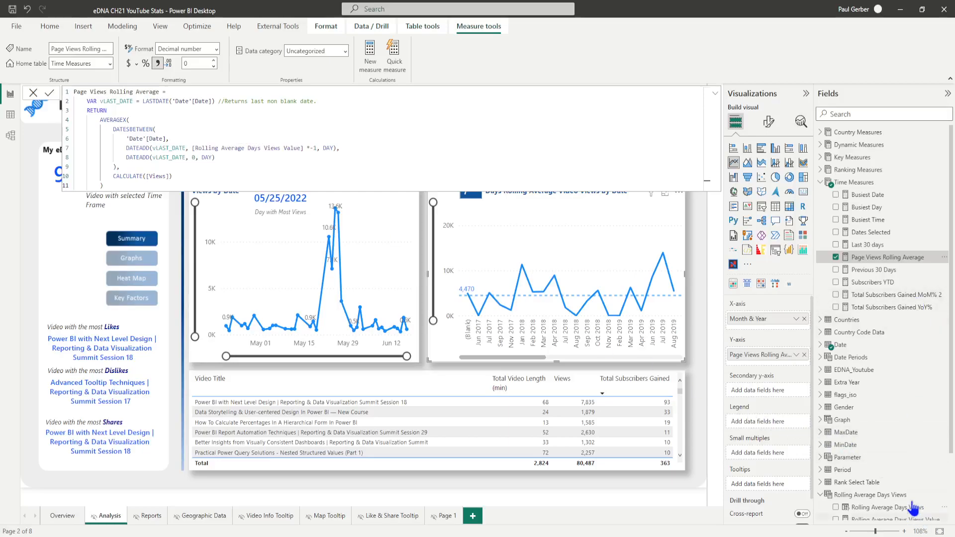
scroll(916, 476, down, 3)
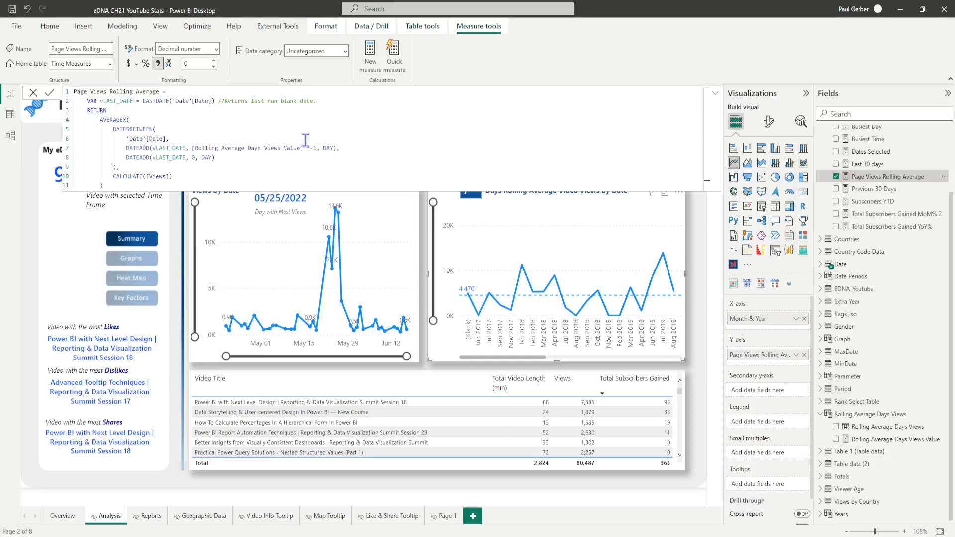
Re-enter DAY as the interval of the first DATEADD in the Page Views Rolling Average formula.
click(332, 148)
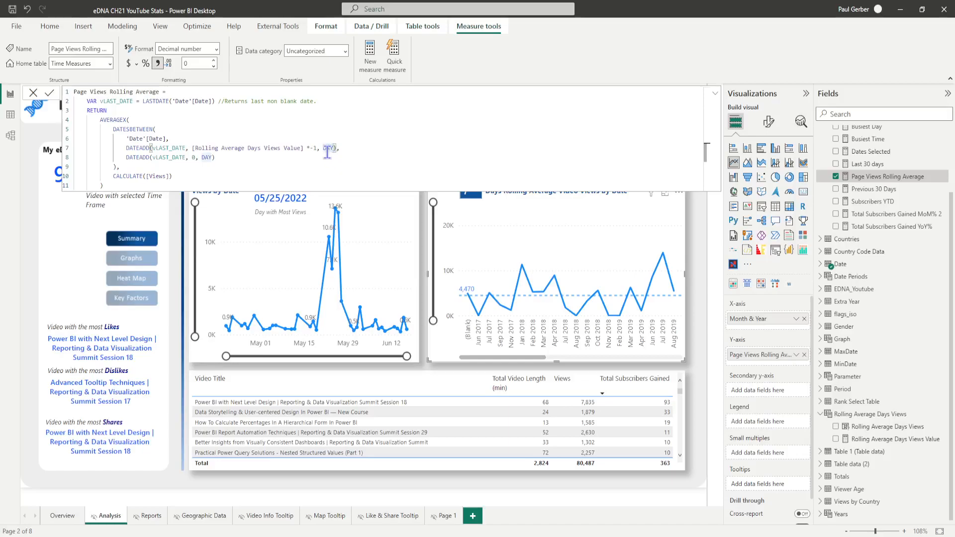
key(Delete)
key(Delete)
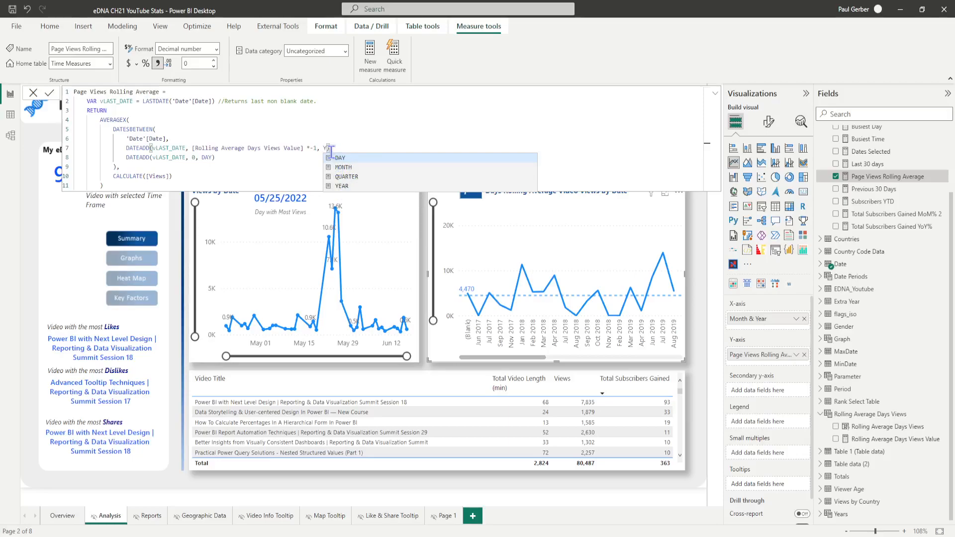
text(d)
click(347, 160)
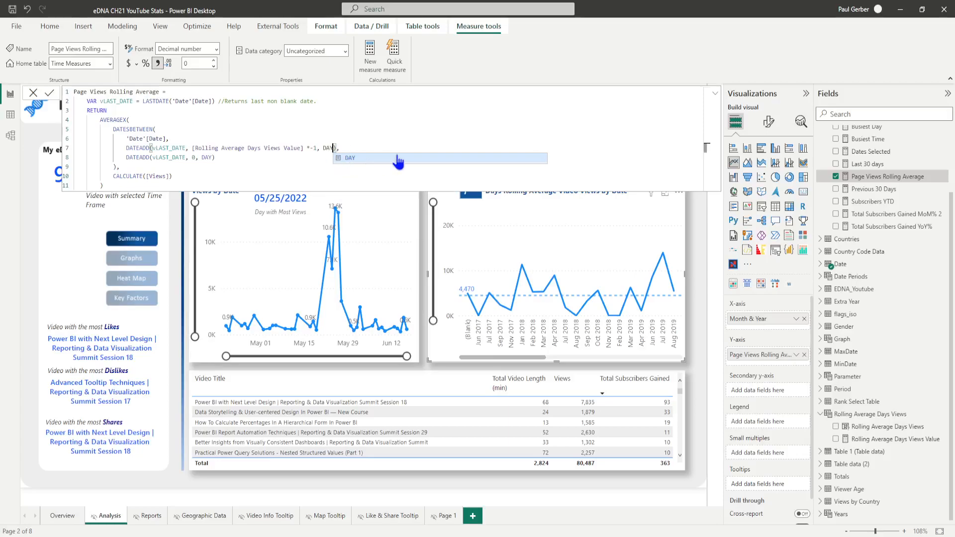
click(256, 172)
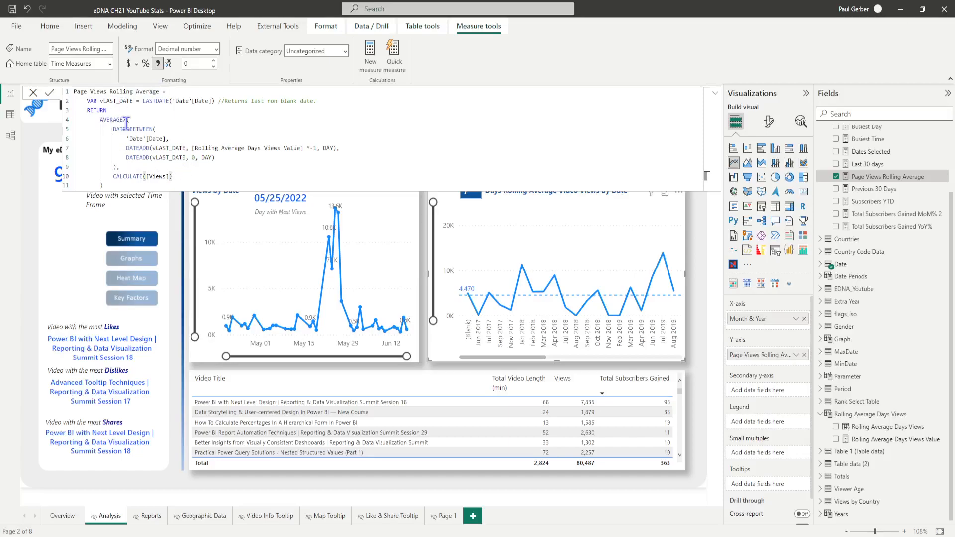
Examine the Views reference inside CALCULATE in the Page Views Rolling Average formula and close the formula.
click(153, 177)
double_click(153, 176)
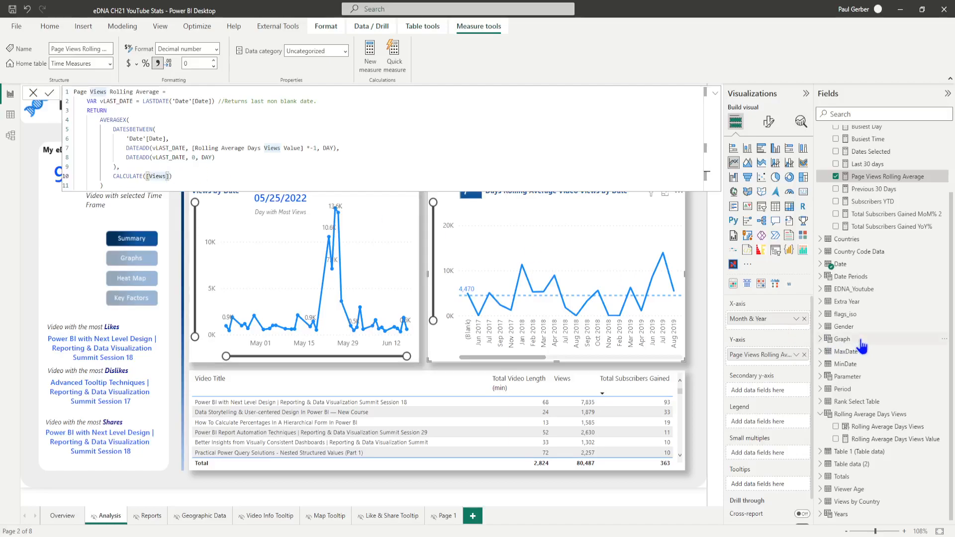
scroll(863, 347, up, 3)
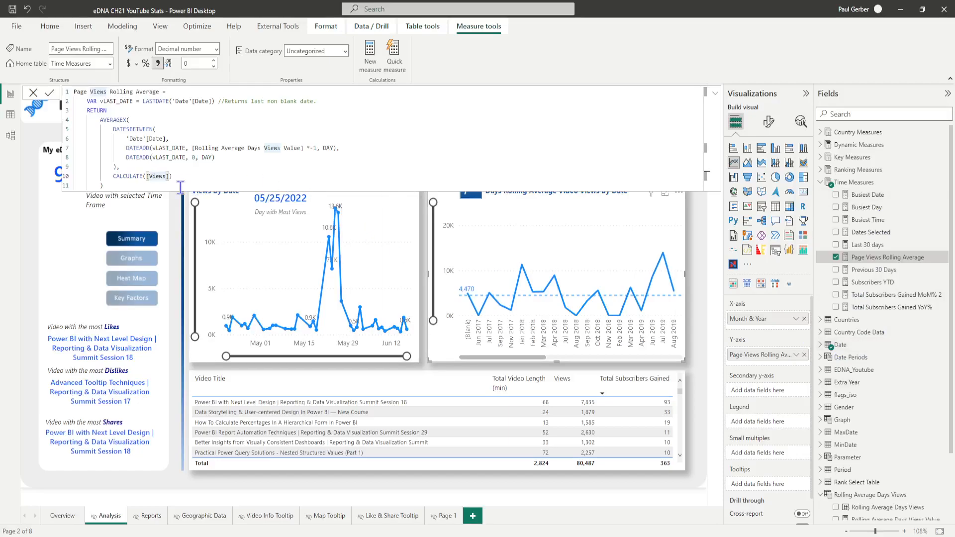
scroll(875, 343, down, 3)
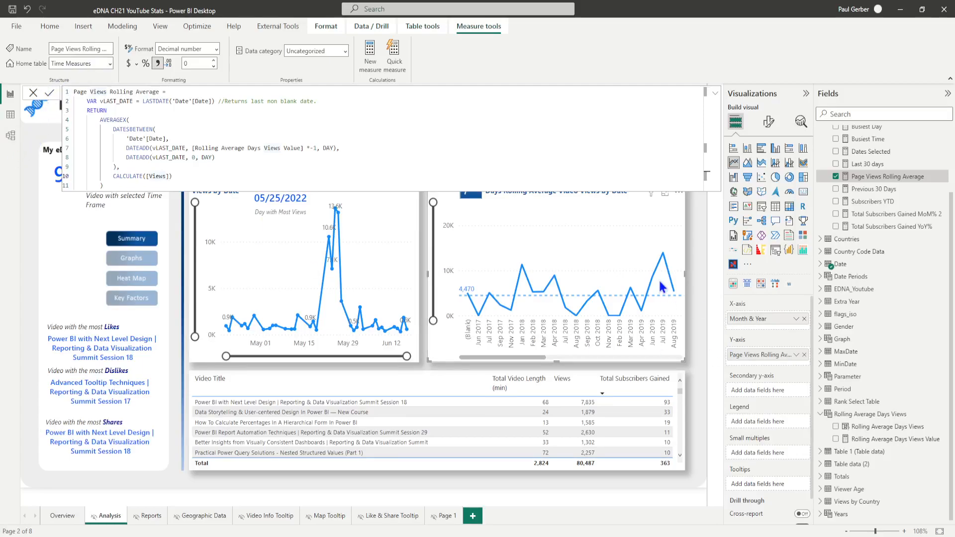
click(690, 266)
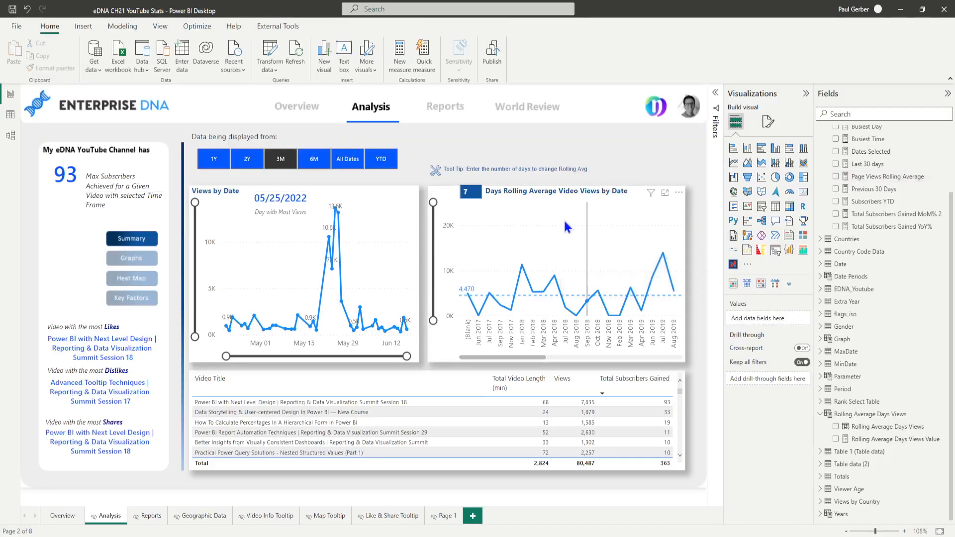
Review the rolling average days slicer's header, value font and background color formatting.
click(472, 203)
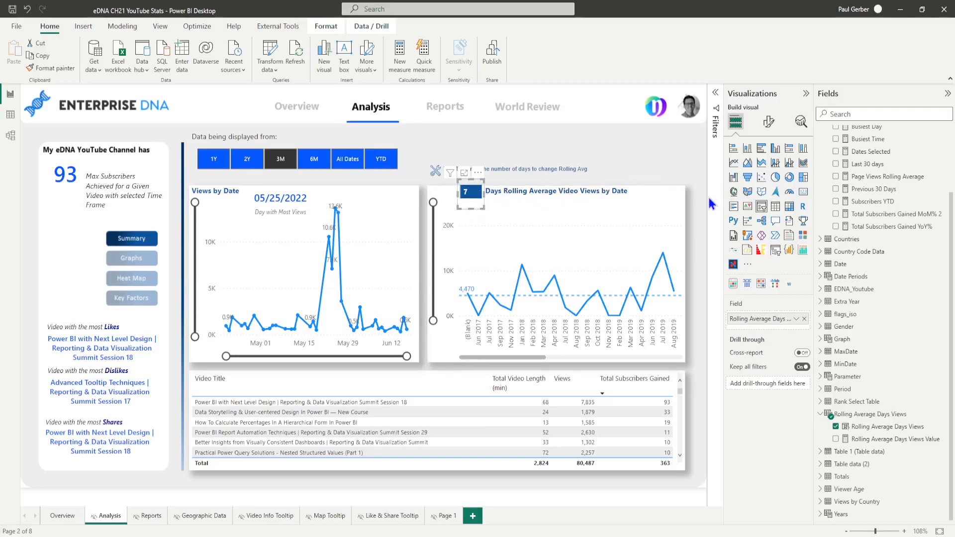
click(769, 124)
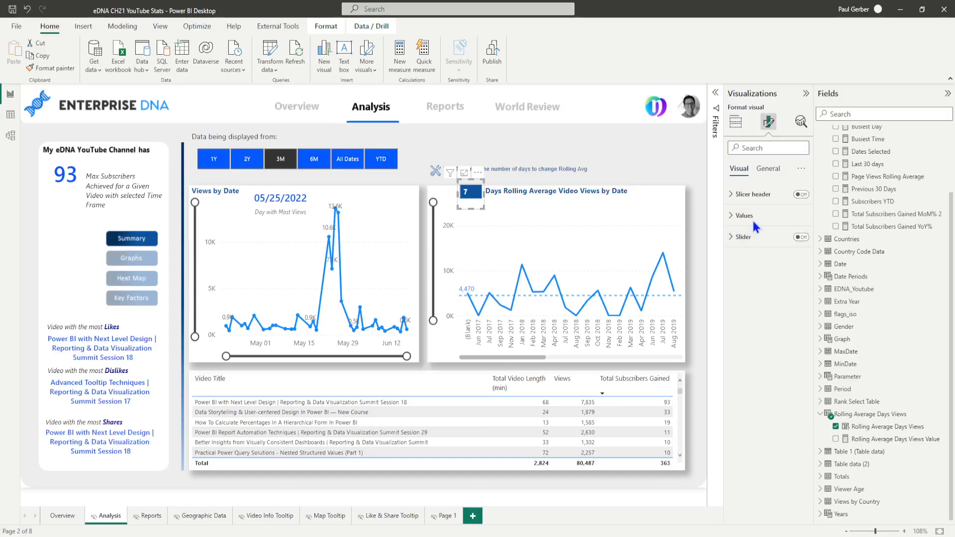
click(743, 215)
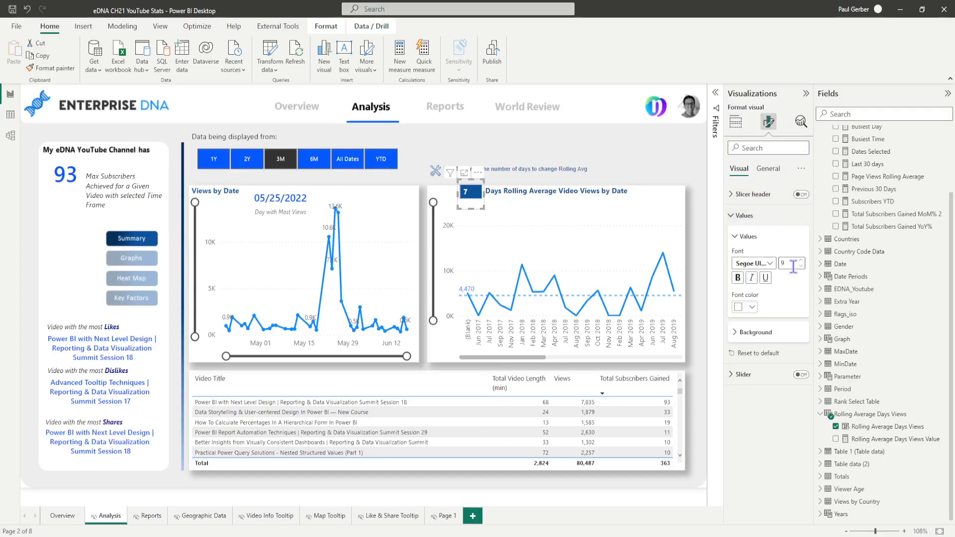
click(741, 194)
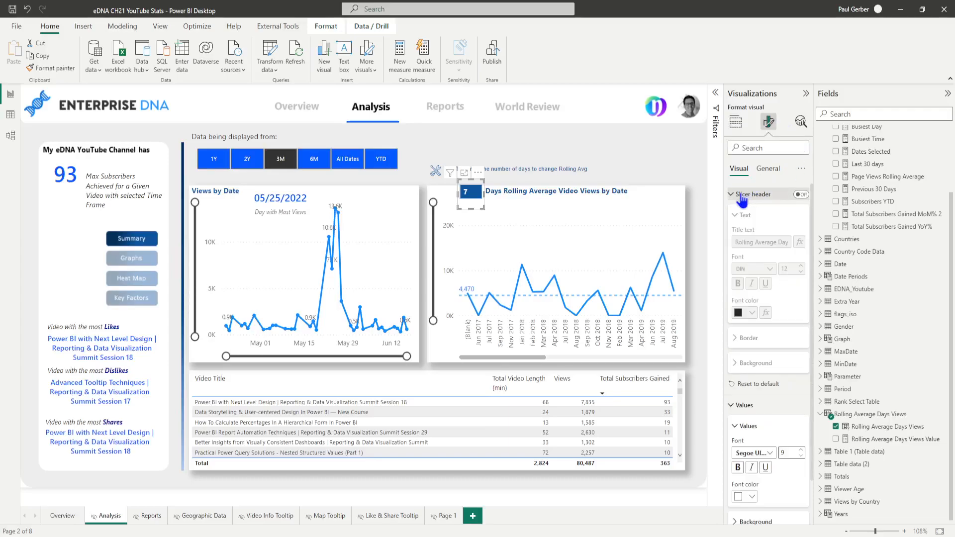
click(741, 194)
click(754, 333)
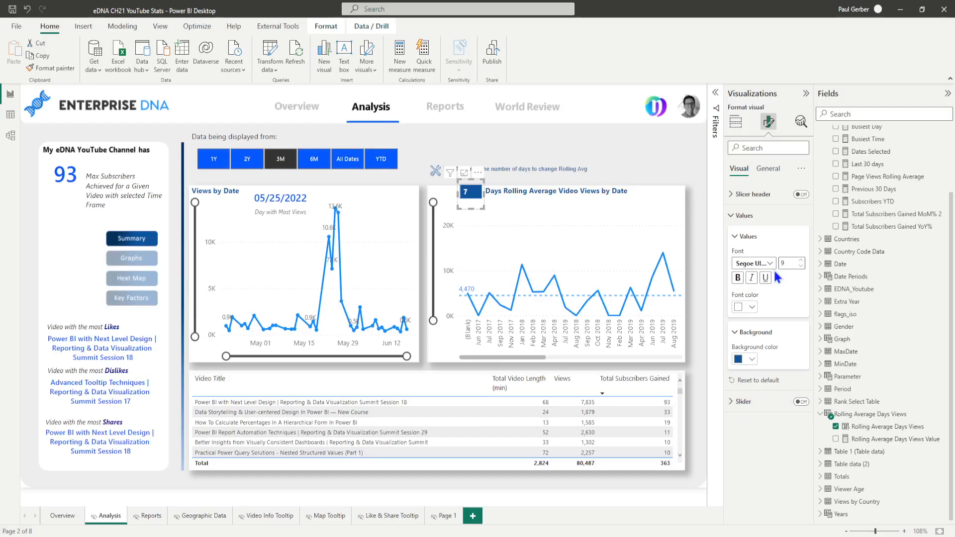
click(731, 217)
Review the days slicer's general effects and title settings, and deselect the slicer.
click(768, 169)
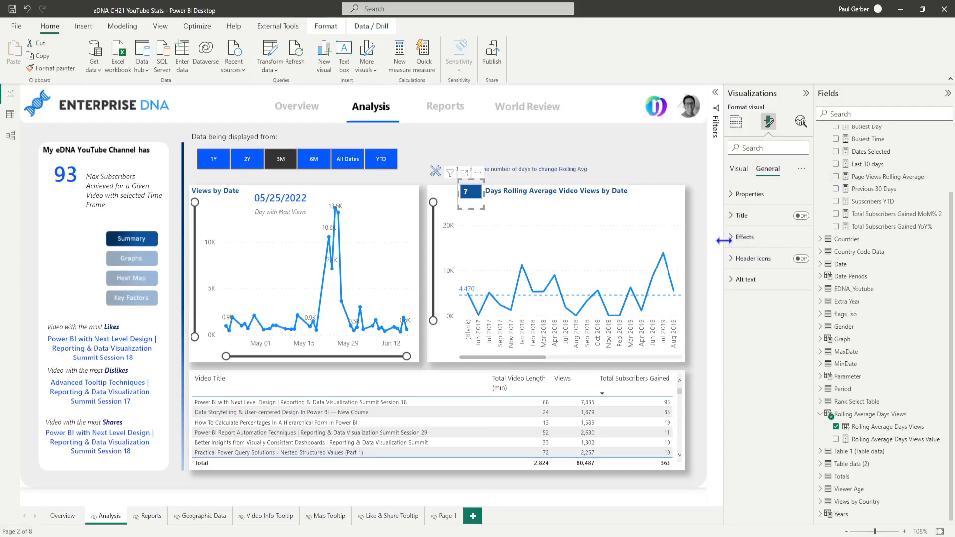
click(742, 237)
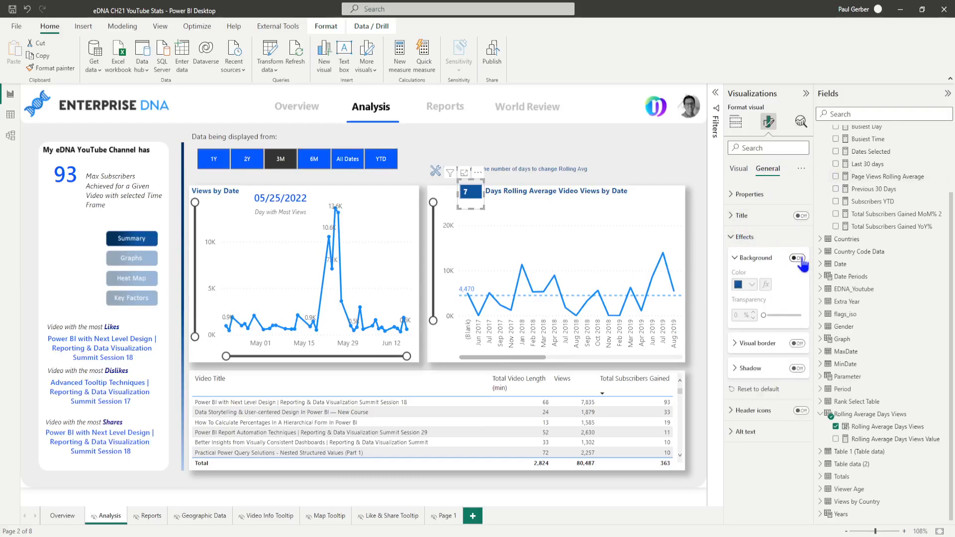
click(746, 216)
click(745, 169)
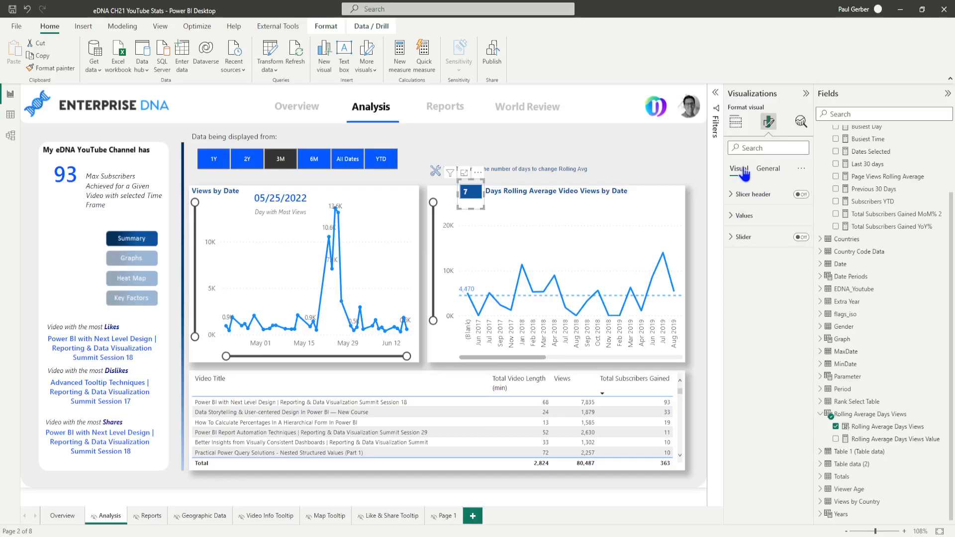
click(611, 168)
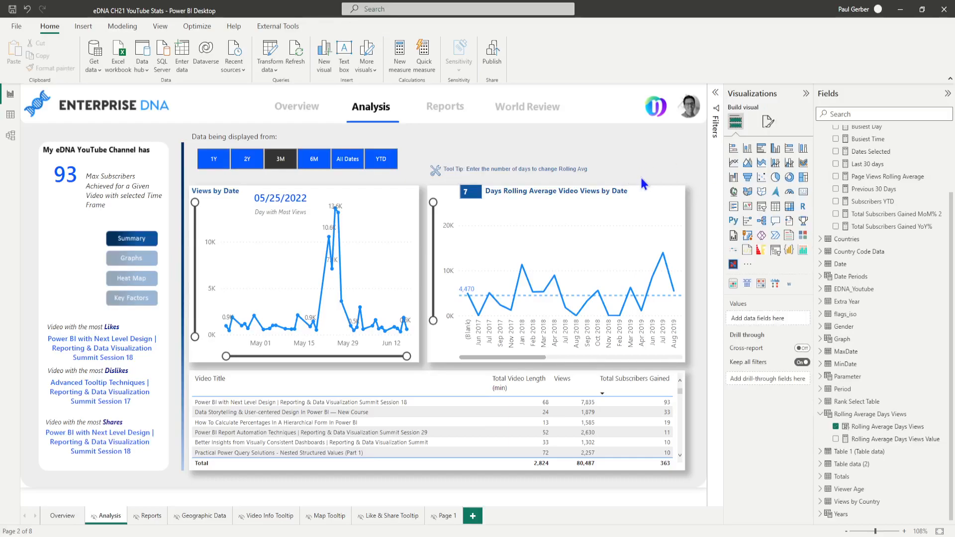